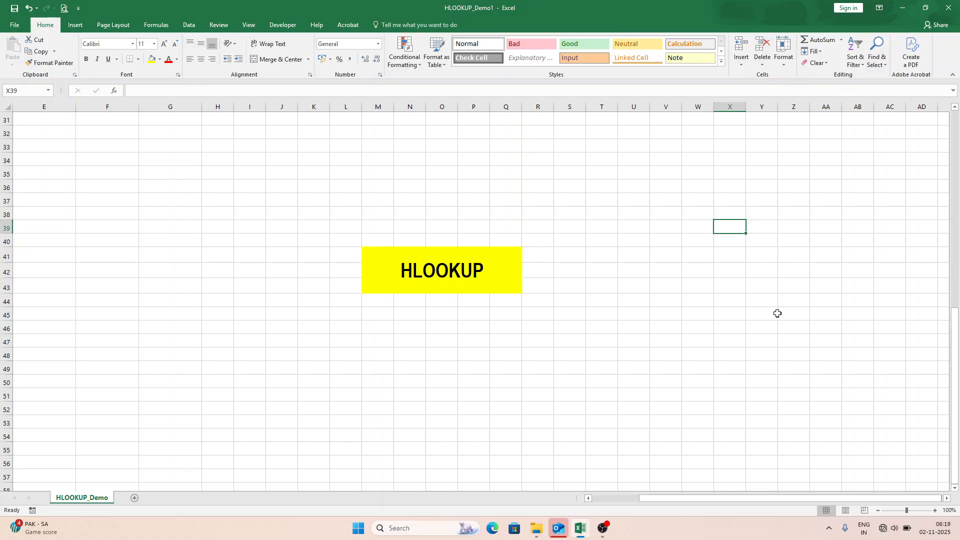
# Step: Examine the horizontal employee table from cell A1, covering the row labels in column A and the Department row
pyautogui.hotkey('ctrl', 'Home')
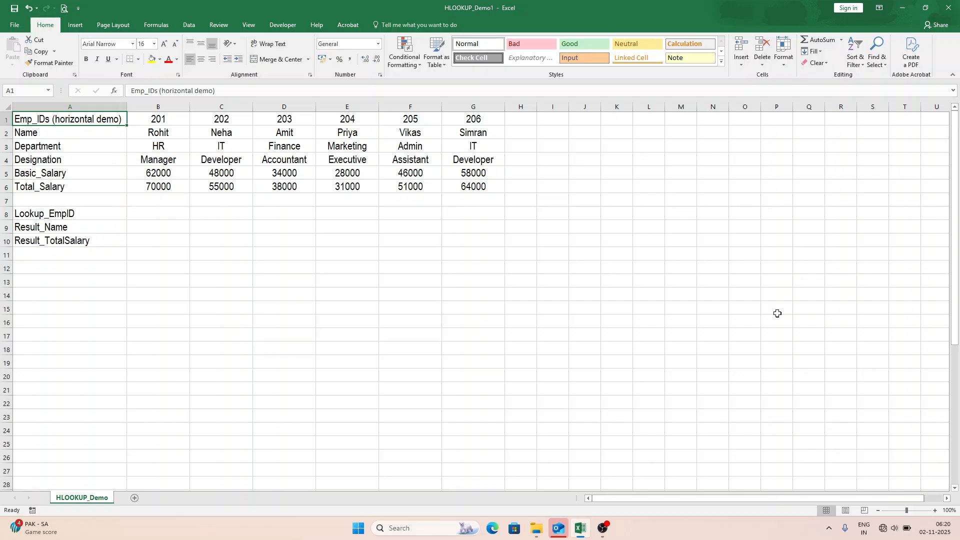
pyautogui.press('Down')
pyautogui.press('Down')
pyautogui.press('Down')
pyautogui.press('Down')
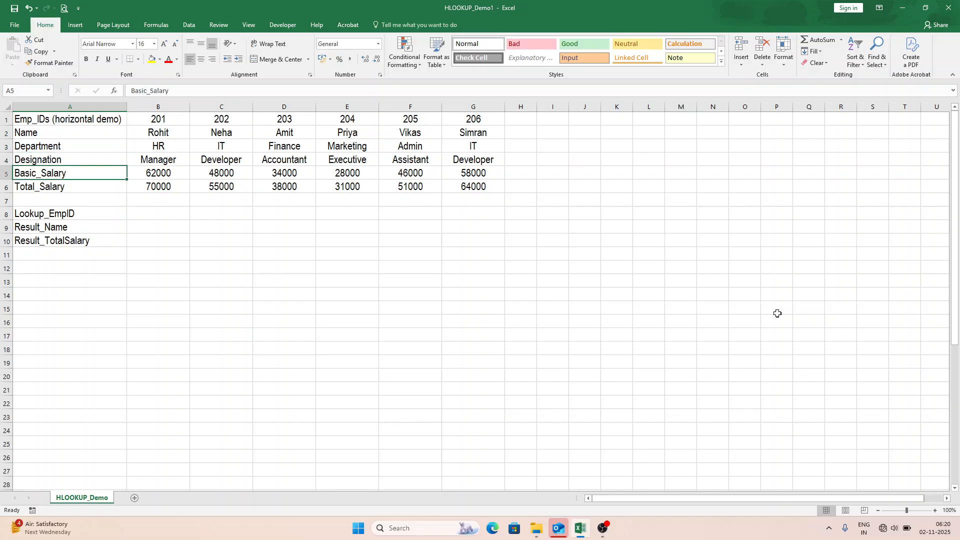
pyautogui.press('Down')
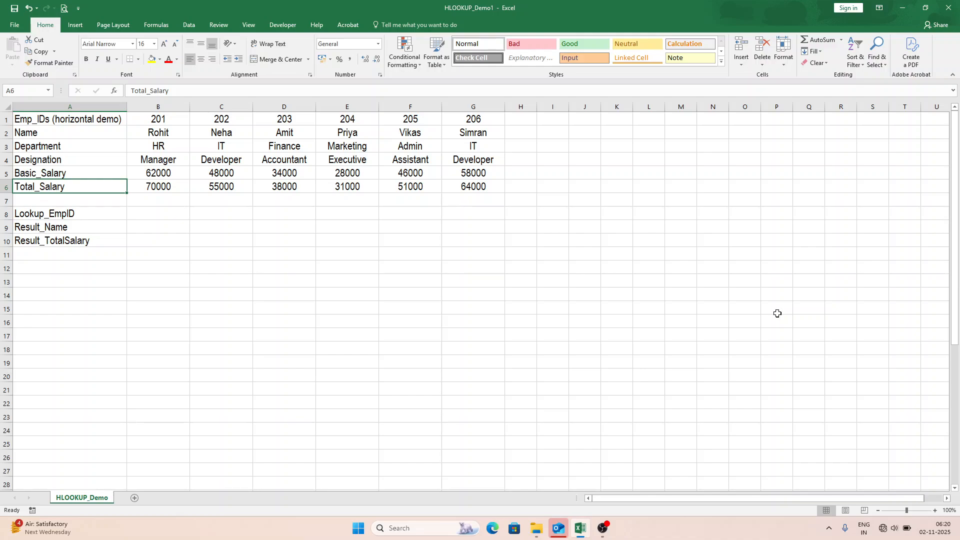
pyautogui.press('Up')
pyautogui.press('Up')
pyautogui.press('Up')
pyautogui.press('Right')
pyautogui.press('Right')
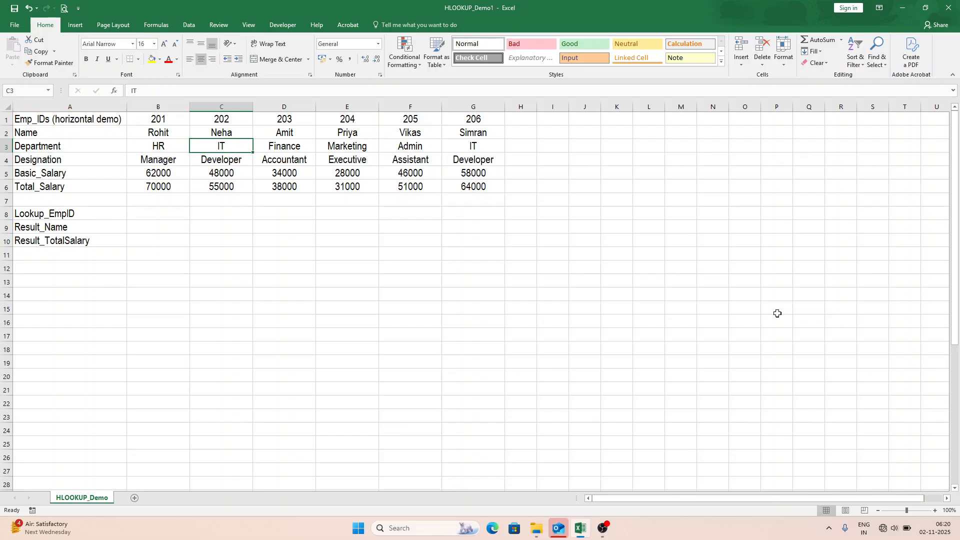
pyautogui.press('Up')
pyautogui.press('Left')
pyautogui.press('Left')
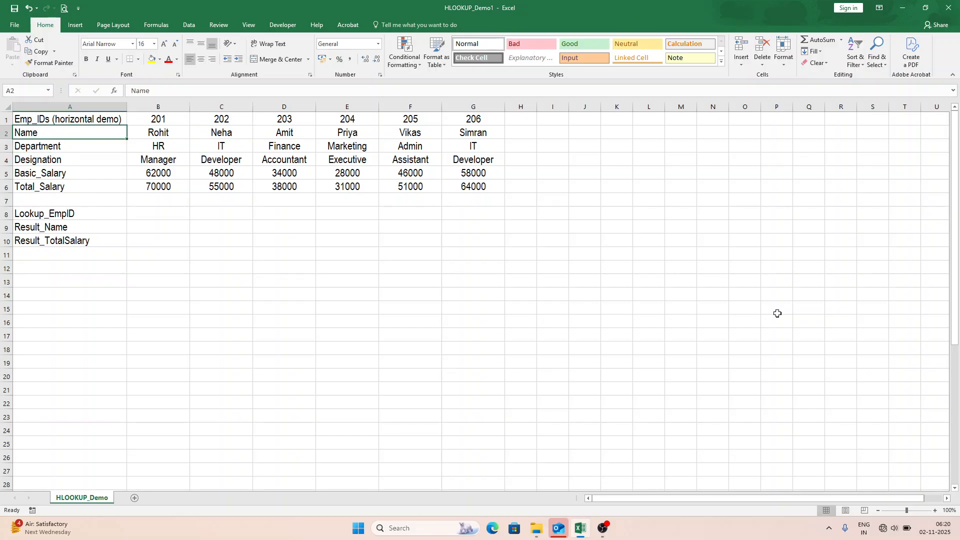
pyautogui.press('Down')
pyautogui.press('Right')
pyautogui.press('Right')
pyautogui.press('Right')
pyautogui.press('Right')
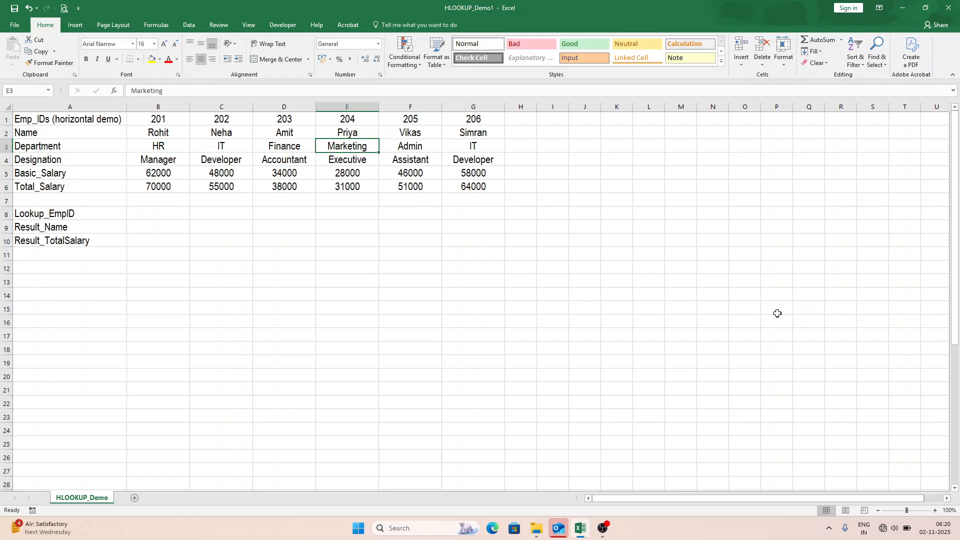
# Step: Enter 203 as the Lookup_EmpID value in cell B8
pyautogui.press('Down')
pyautogui.press('Down')
pyautogui.press('Down')
pyautogui.press('Down')
pyautogui.press('Down')
pyautogui.press('Left')
pyautogui.press('Left')
pyautogui.press('Left')
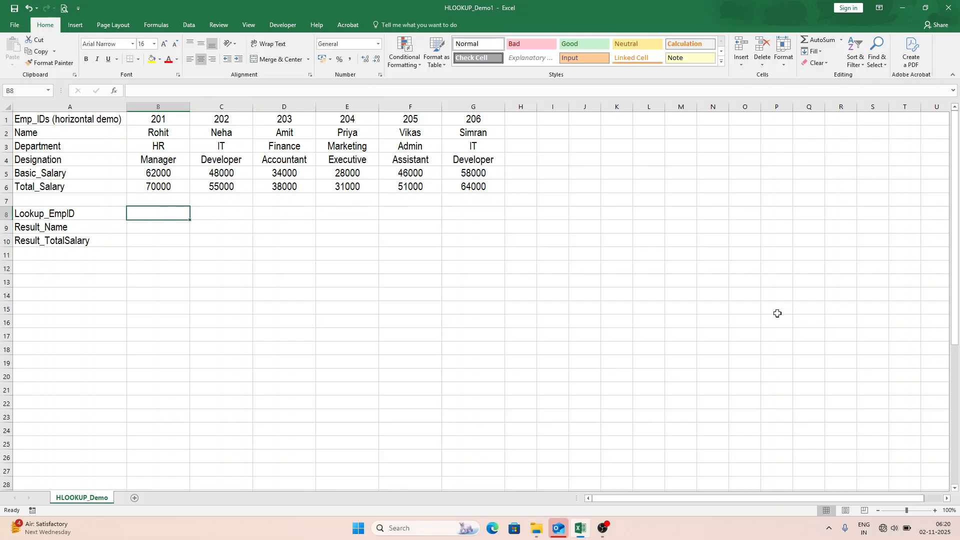
pyautogui.write('203')
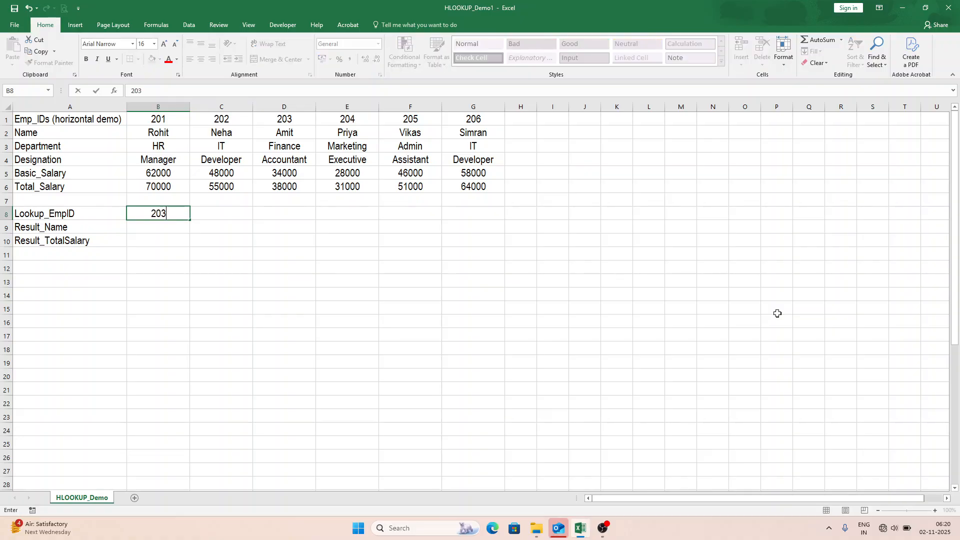
pyautogui.press('Return')
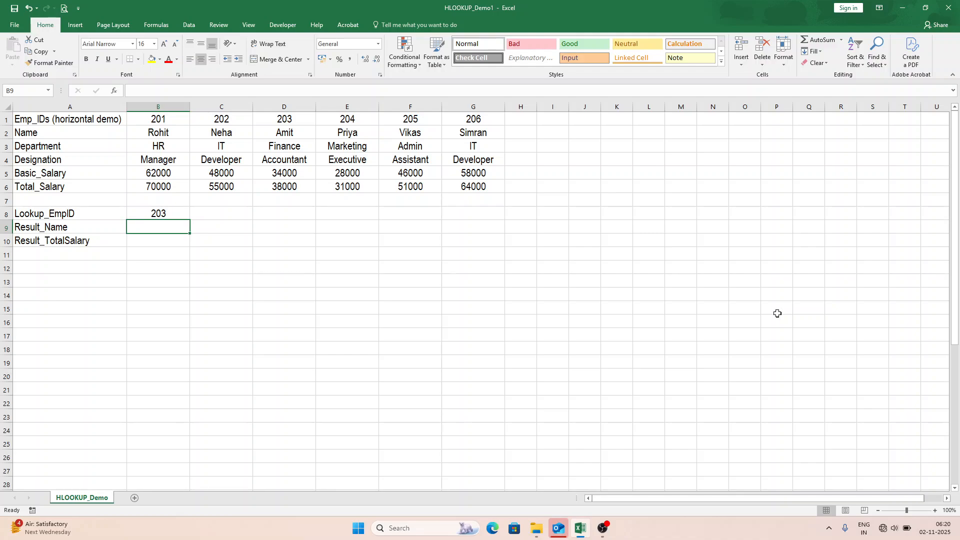
# Step: Start an HLOOKUP formula for Result_Name in B9 using the function arguments form, with B8 as the lookup value
pyautogui.write('=')
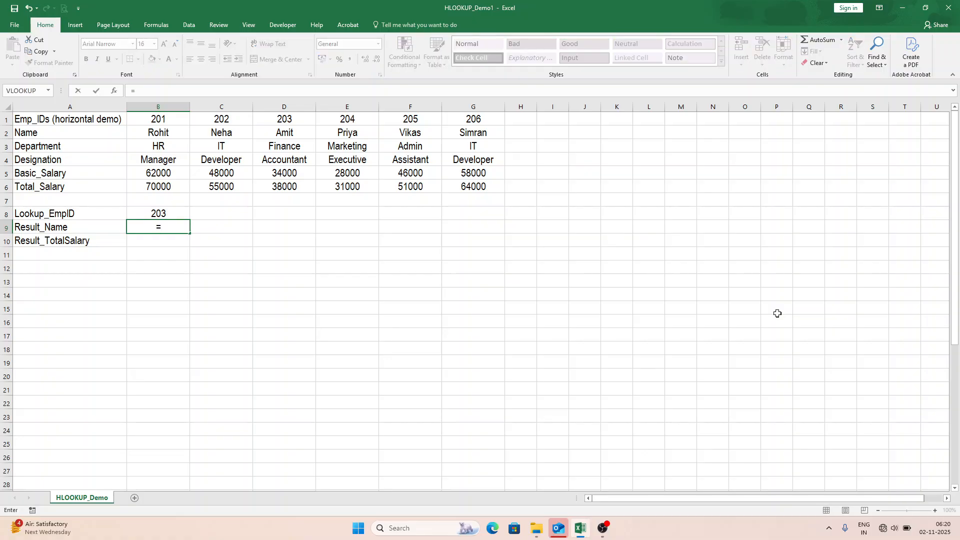
pyautogui.write('hlook')
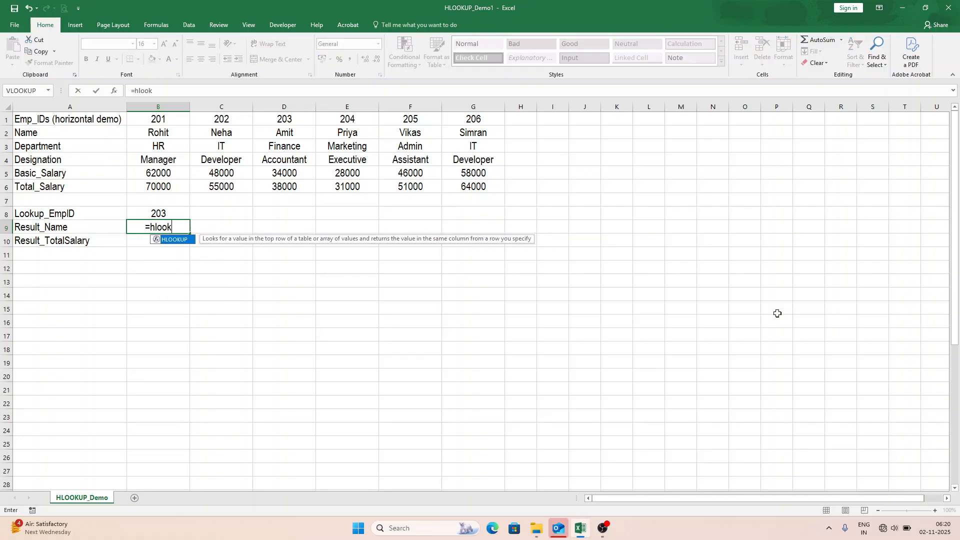
pyautogui.press('Tab')
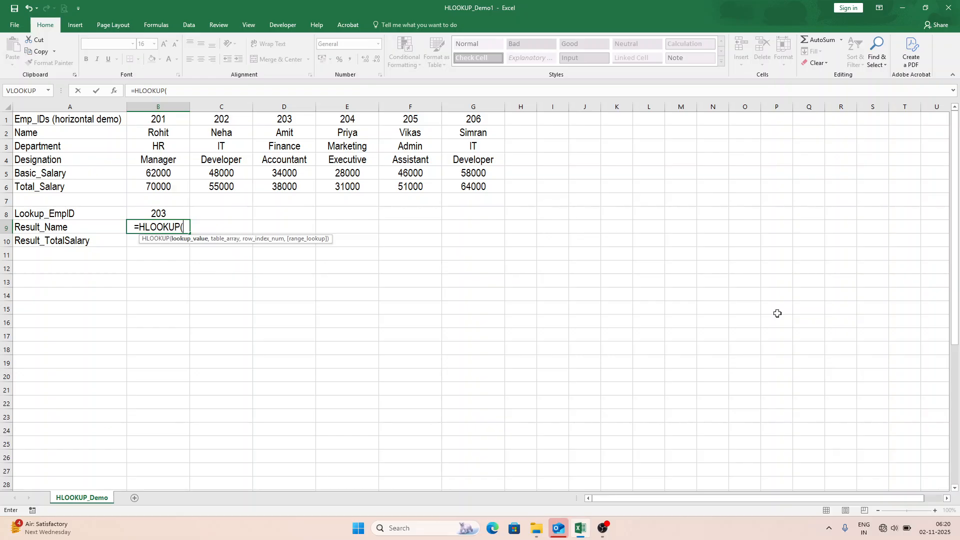
pyautogui.click(114, 90)
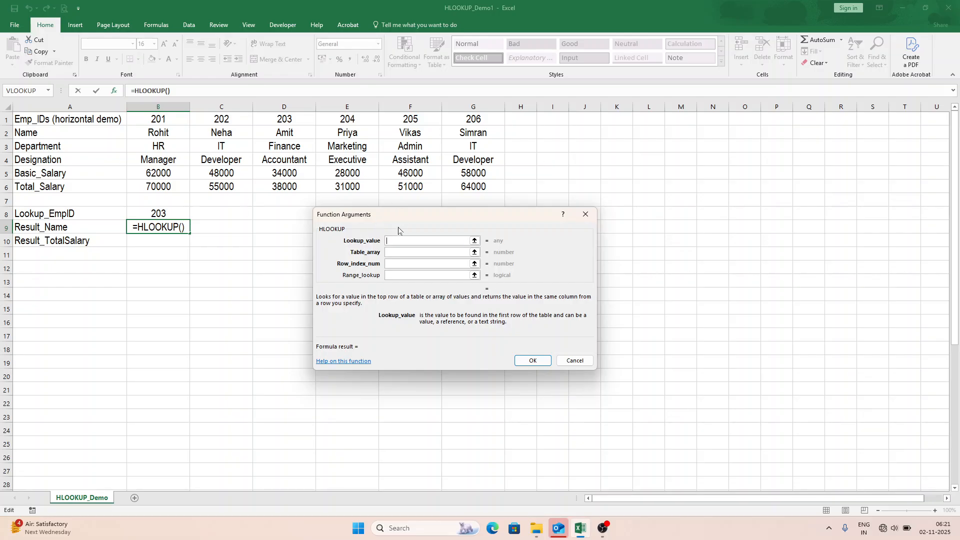
pyautogui.click(169, 213)
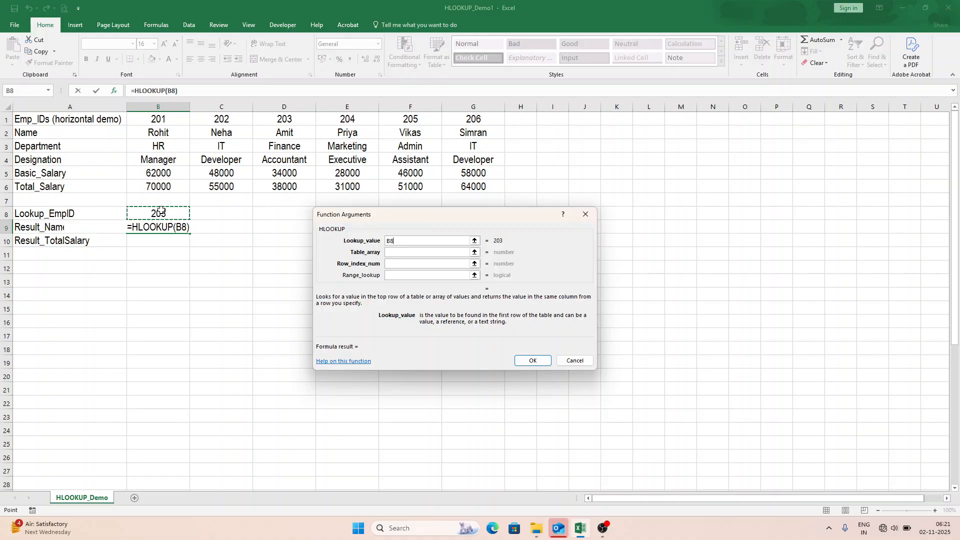
# Step: Set the HLOOKUP table array to the range B1:G6 as the absolute reference $B$1:$G$6
pyautogui.click(397, 253)
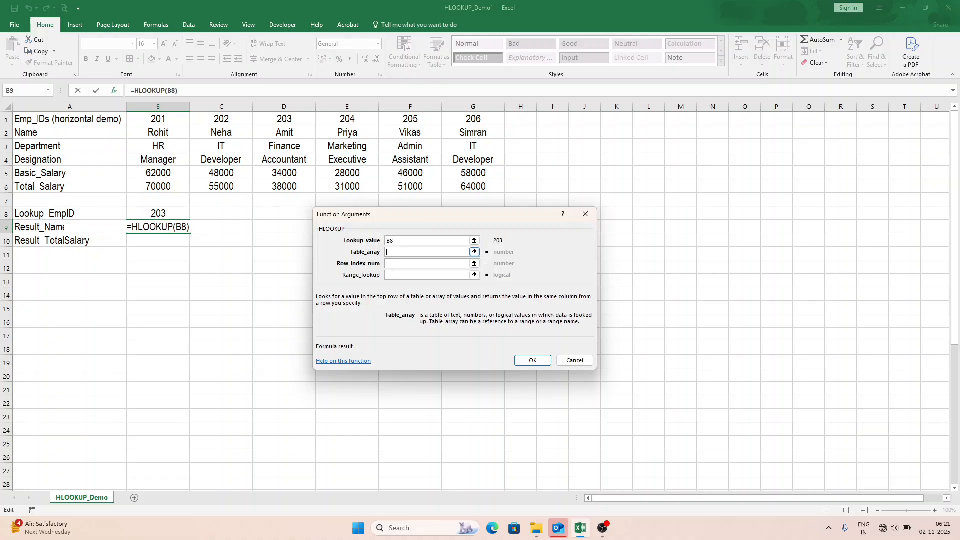
pyautogui.moveTo(158, 120); pyautogui.dragTo(475, 203)
pyautogui.press('Tab')
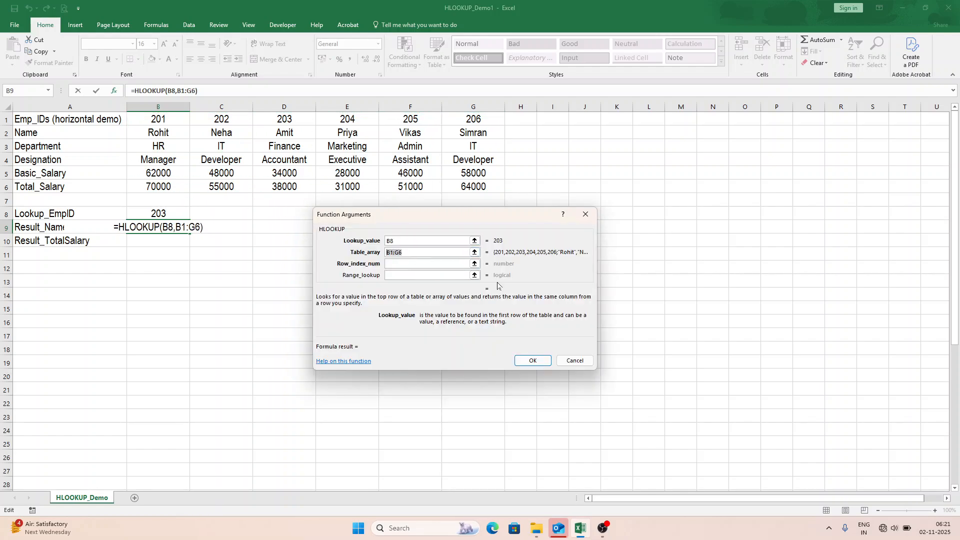
pyautogui.press('F4')
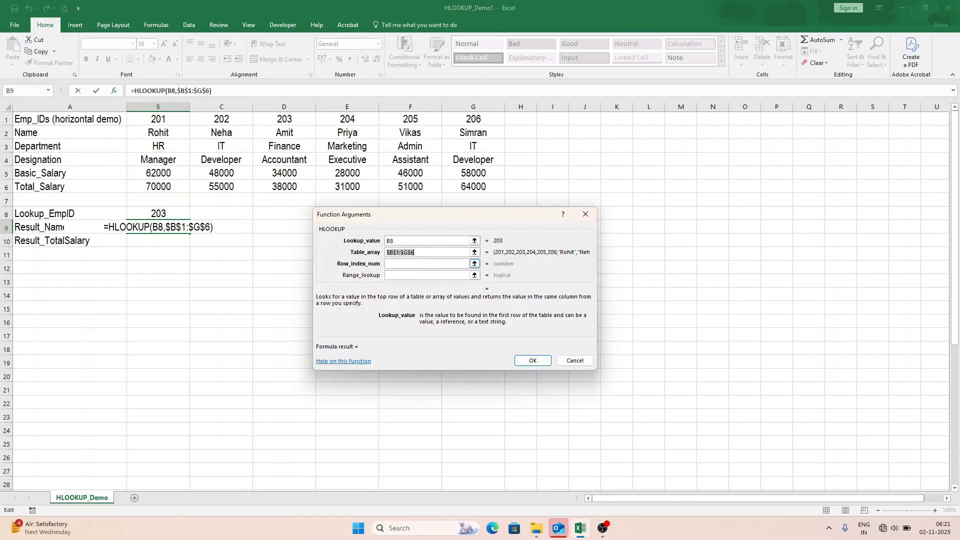
# Step: Set the row index number to 2 and the range lookup to FALSE, completing the Result_Name formula
pyautogui.press('Tab')
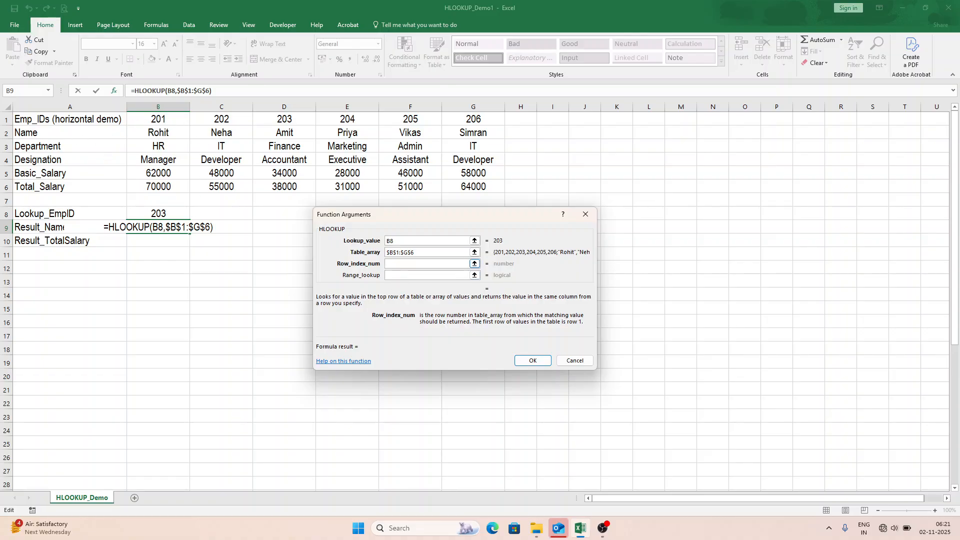
pyautogui.write('2')
pyautogui.press('Tab')
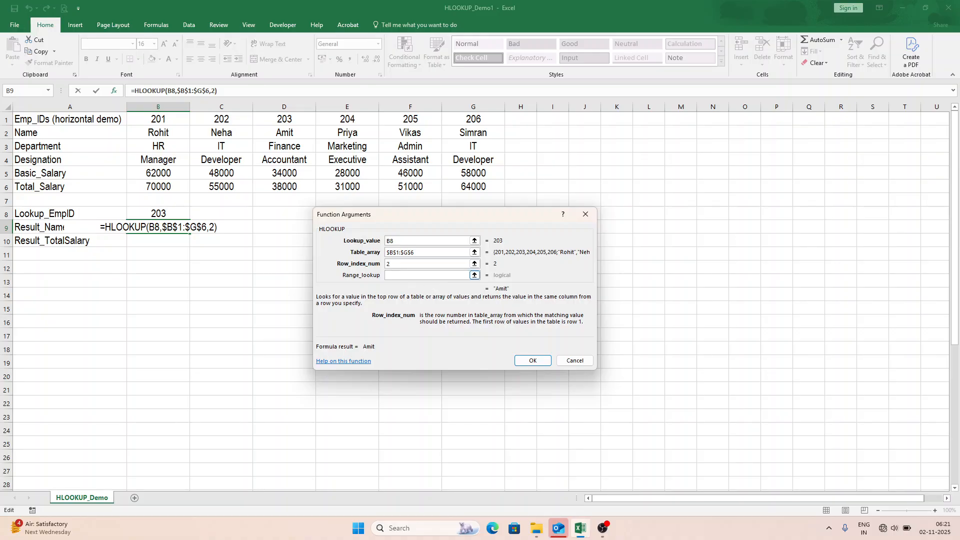
pyautogui.write('fa')
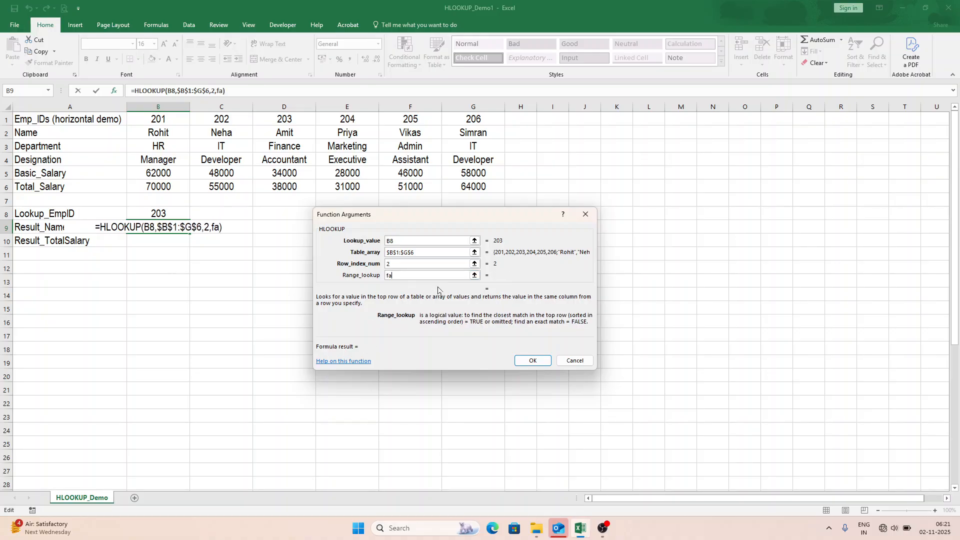
pyautogui.write('lse')
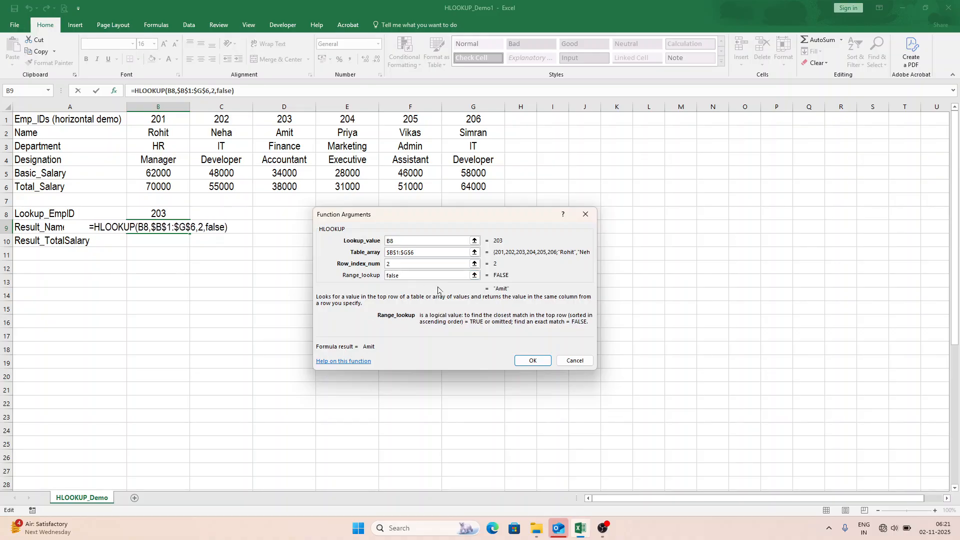
pyautogui.click(542, 361)
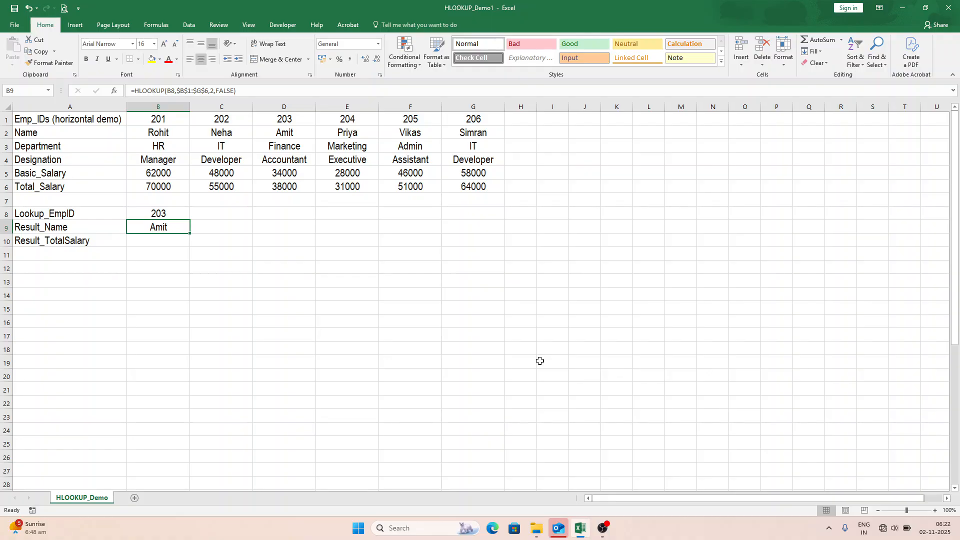
# Step: Change the Lookup_EmpID value in B8 to 206 to test the Result_Name formula
pyautogui.press('Up')
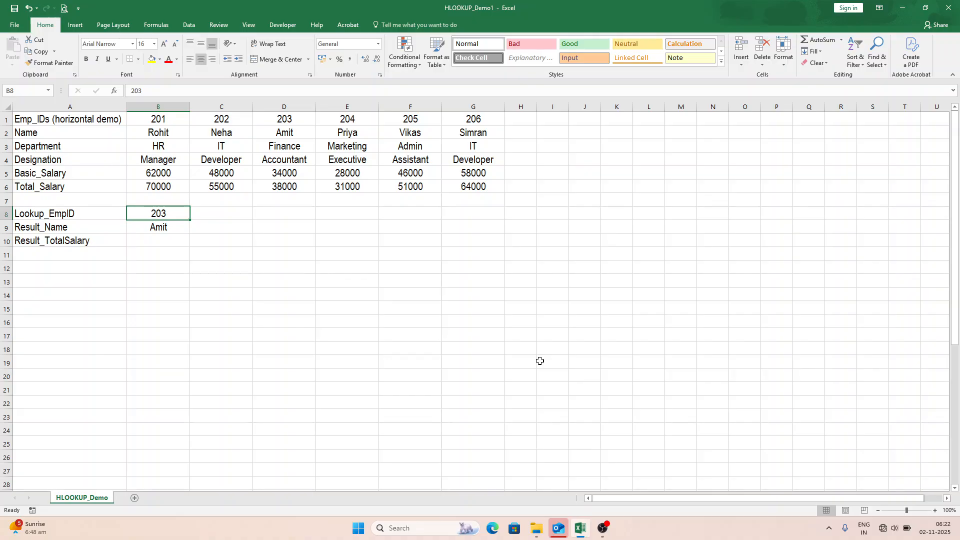
pyautogui.write('206')
pyautogui.hotkey('ctrl', 'Return')
pyautogui.press('Down')
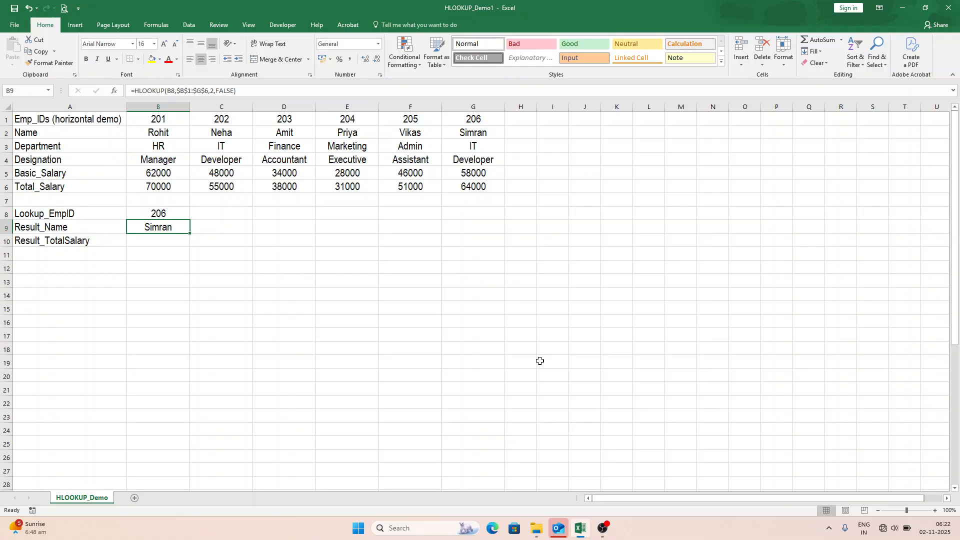
# Step: Start an HLOOKUP for Result_TotalSalary in B10 through the function arguments form, with lookup value B8 and table array B1:G6
pyautogui.press('Left')
pyautogui.press('Right')
pyautogui.press('Down')
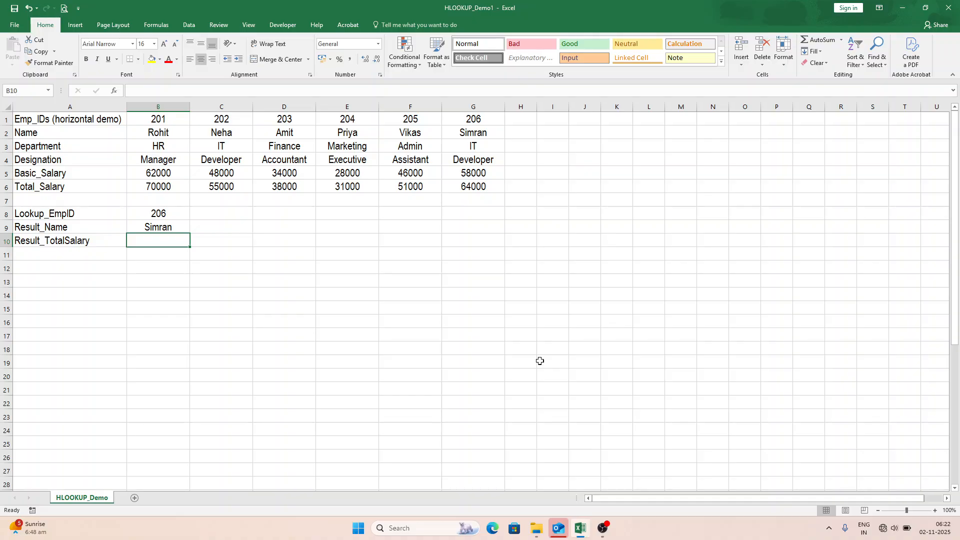
pyautogui.write('=')
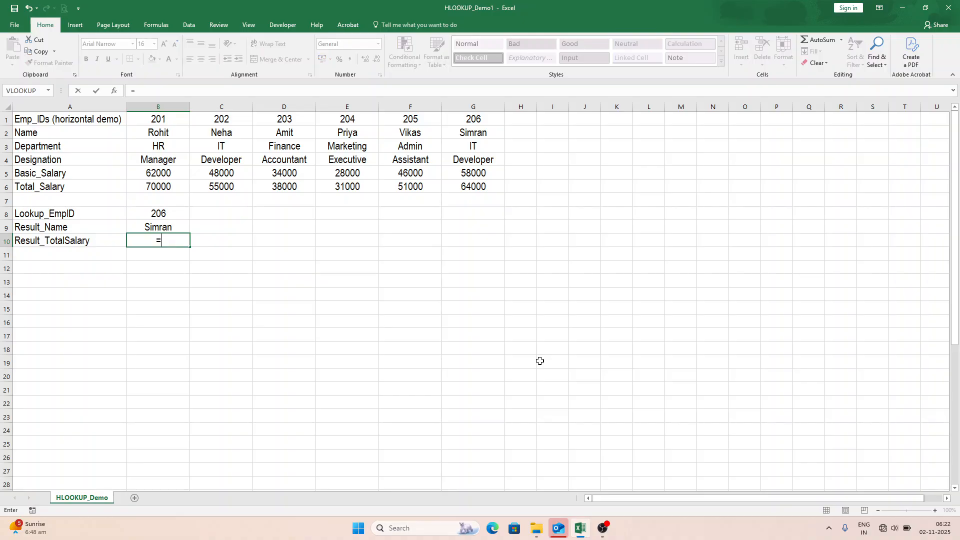
pyautogui.write('HLOOKUP(')
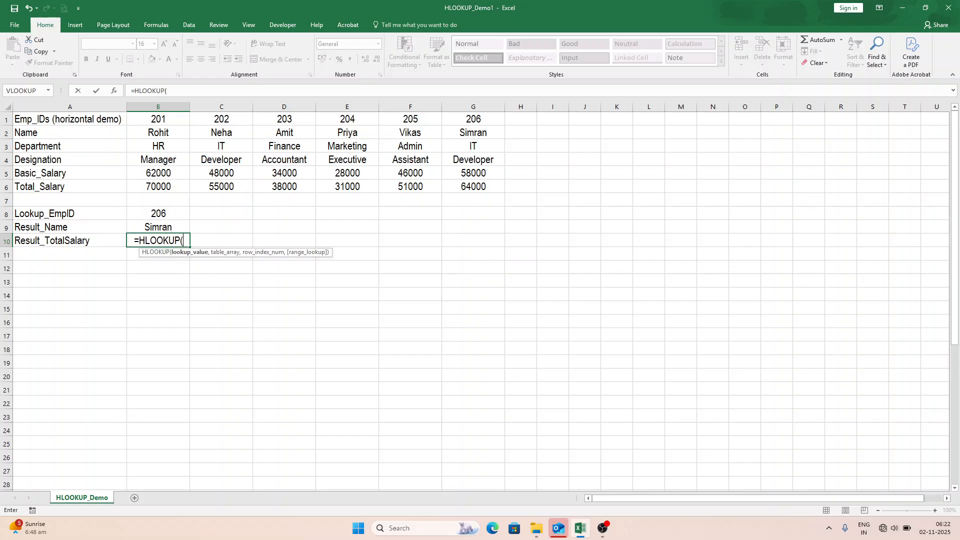
pyautogui.click(114, 91)
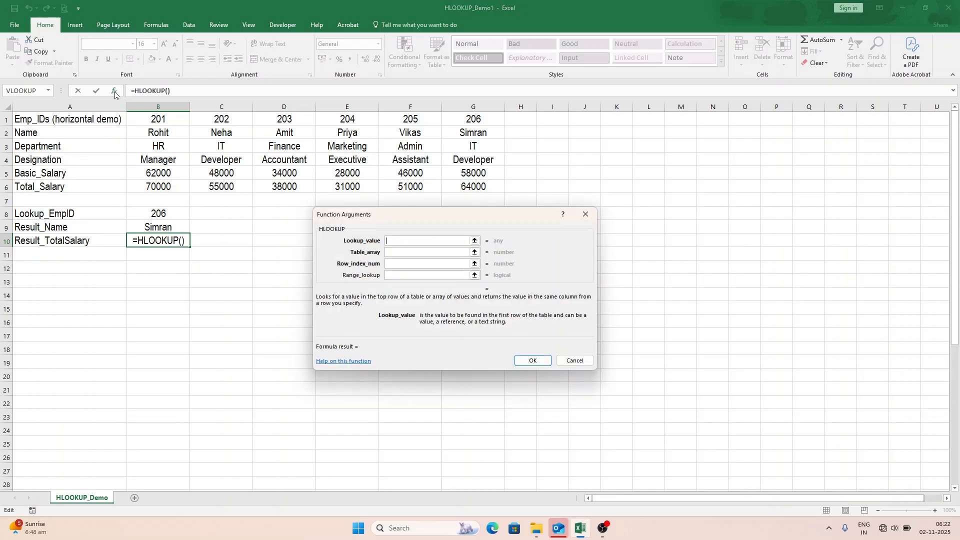
pyautogui.click(166, 215)
pyautogui.click(400, 253)
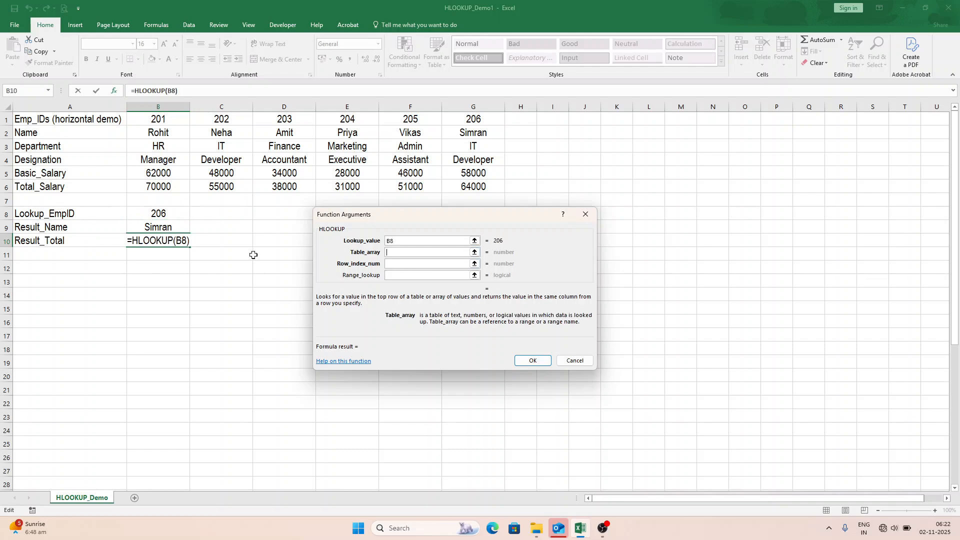
pyautogui.moveTo(153, 120); pyautogui.dragTo(474, 188)
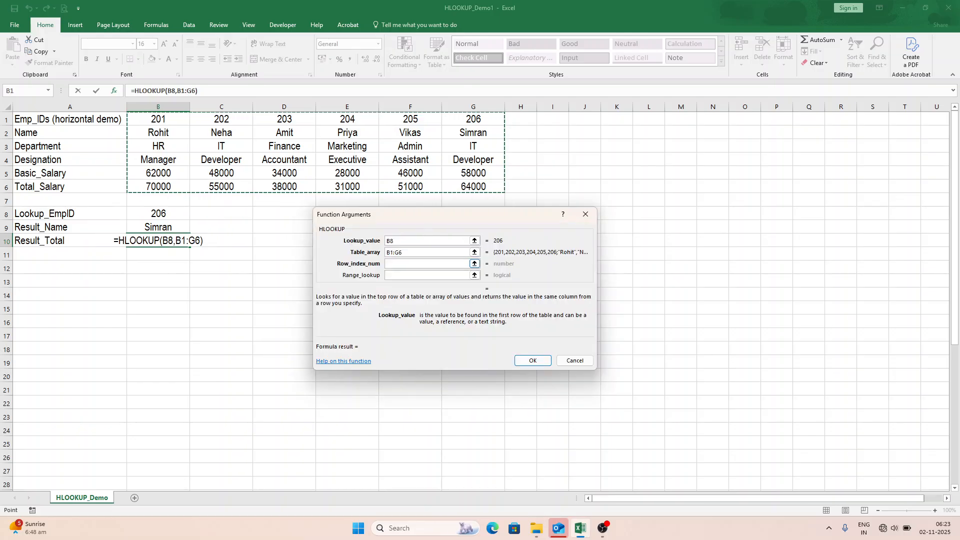
# Step: Set the row index number to 6 and the range lookup to FALSE, completing the Result_TotalSalary formula
pyautogui.click(394, 264)
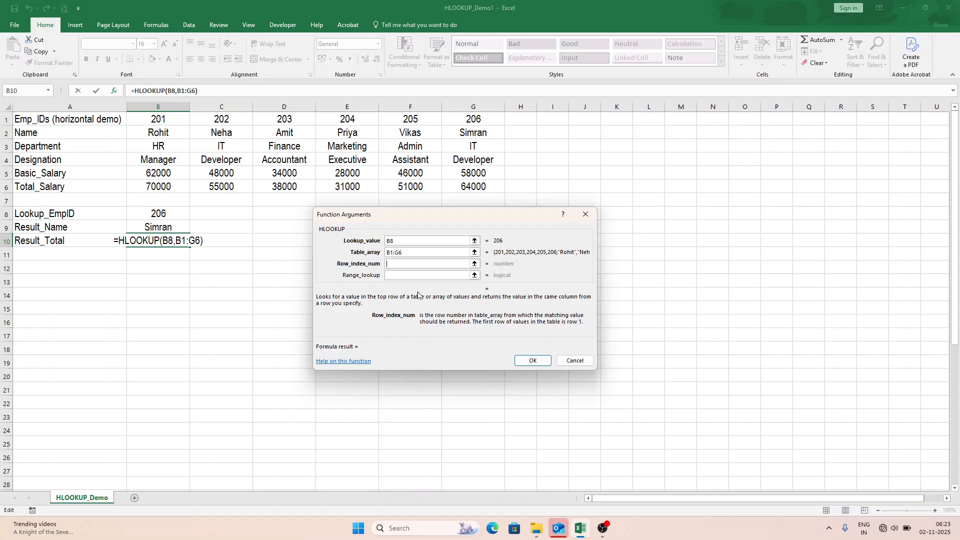
pyautogui.write('6')
pyautogui.press('Tab')
pyautogui.write('fa')
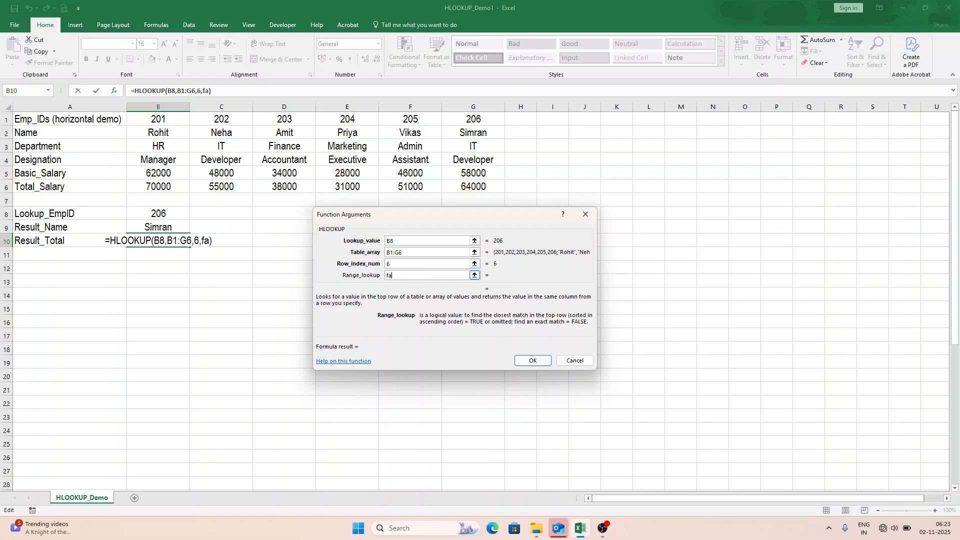
pyautogui.write('lse')
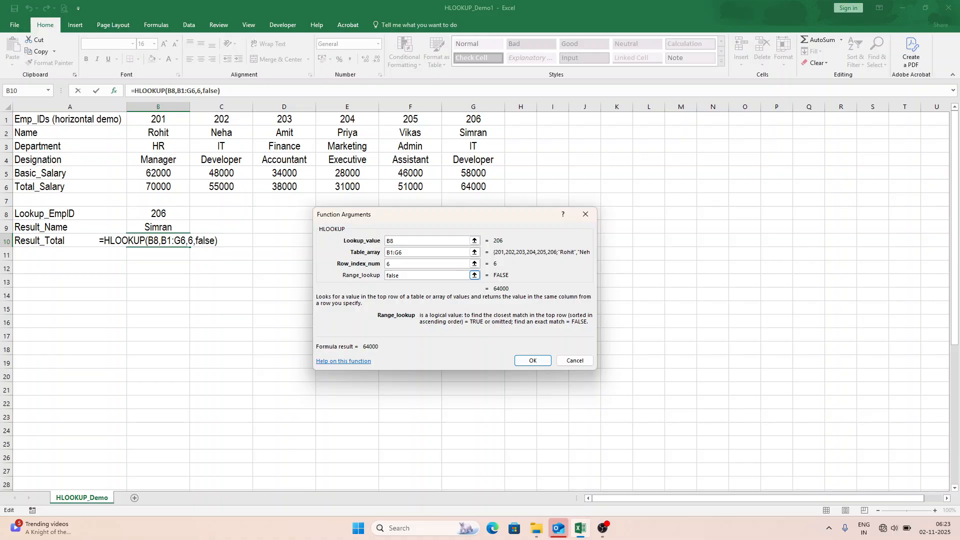
pyautogui.click(530, 360)
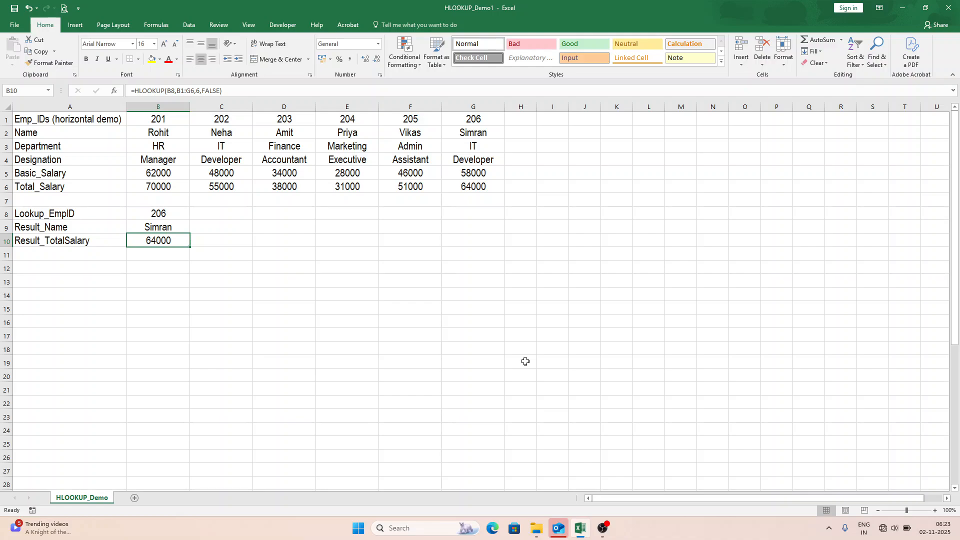
# Step: Set the Lookup_EmpID value in B8 to 203 to test both lookup formulas
pyautogui.press('Up')
pyautogui.press('Up')
pyautogui.write('203')
pyautogui.press('Return')
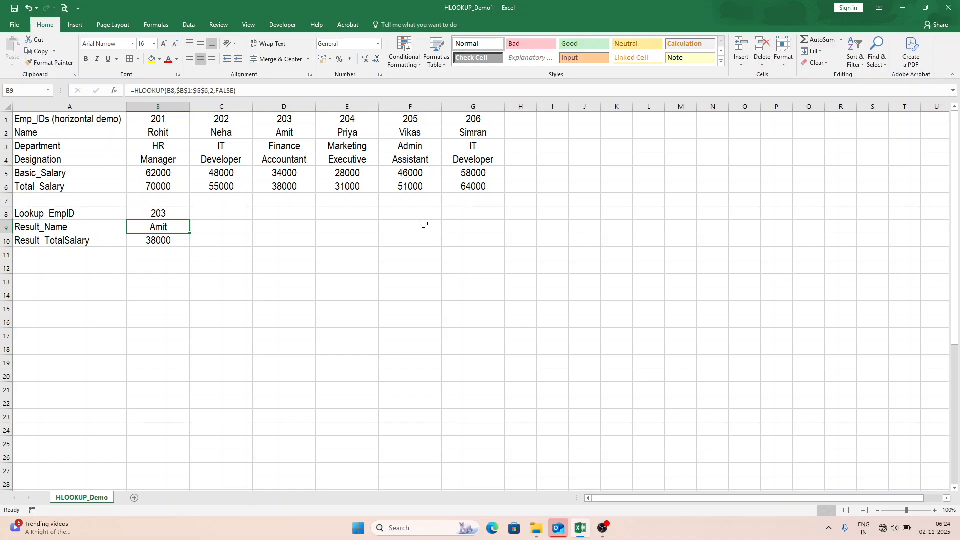
pyautogui.moveTo(145, 120); pyautogui.dragTo(493, 186)
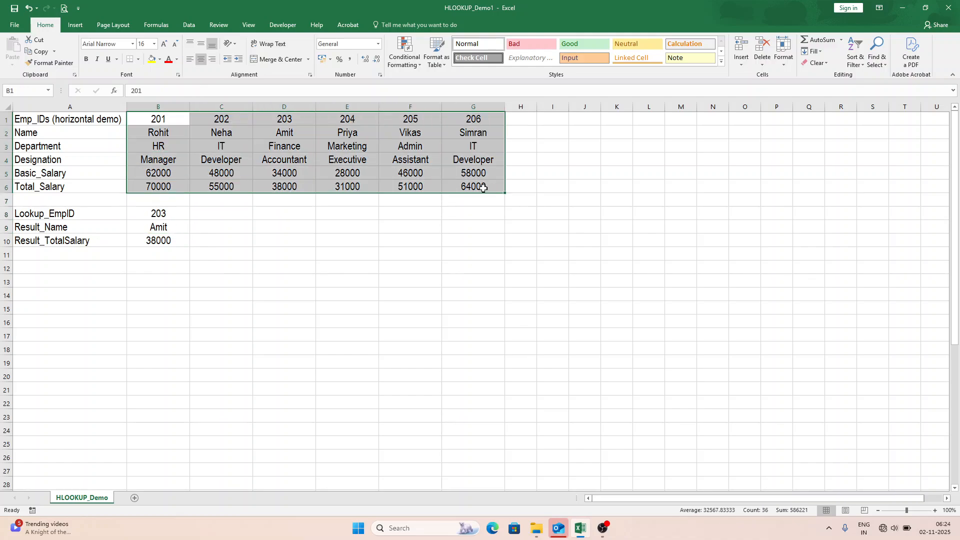
pyautogui.click(484, 254)
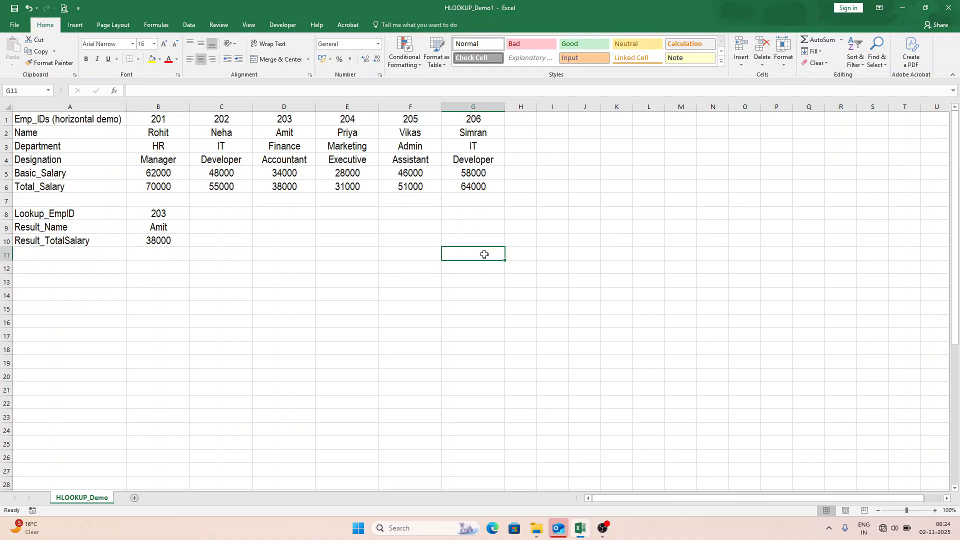
# Step: Enter the additional lookup employee IDs 204, 205 and 206 in cells C8, D8 and E8
pyautogui.press('Left')
pyautogui.press('Up')
pyautogui.press('Left')
pyautogui.press('Left')
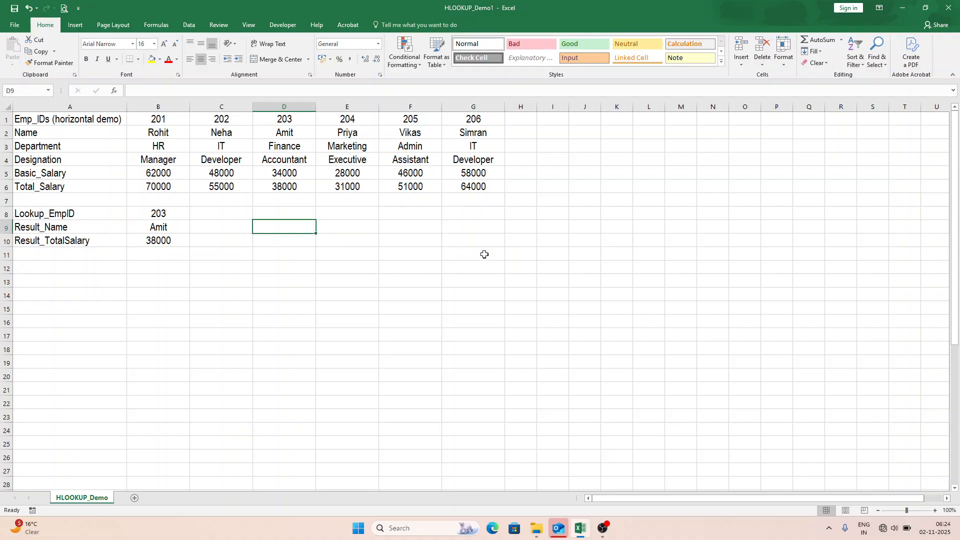
pyautogui.press('Up')
pyautogui.press('Left')
pyautogui.press('Up')
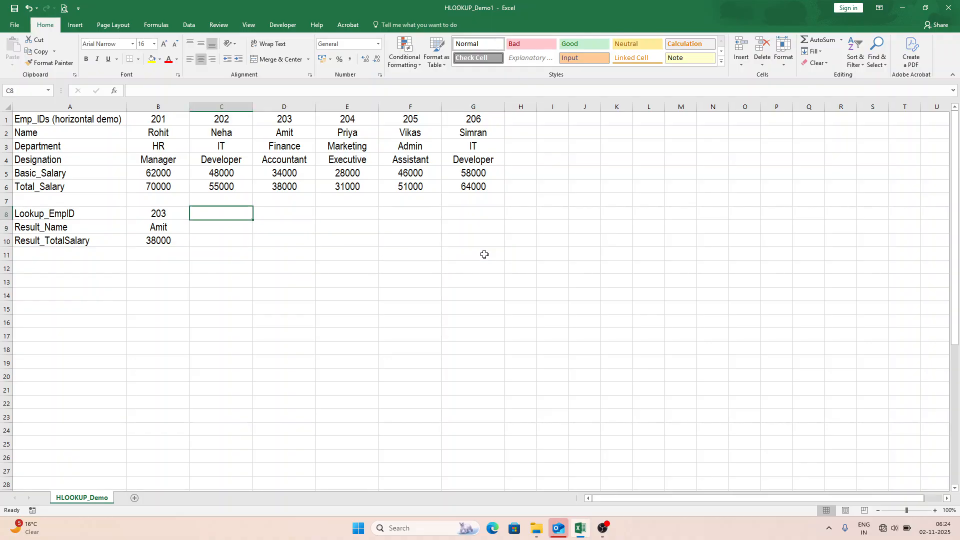
pyautogui.write('204')
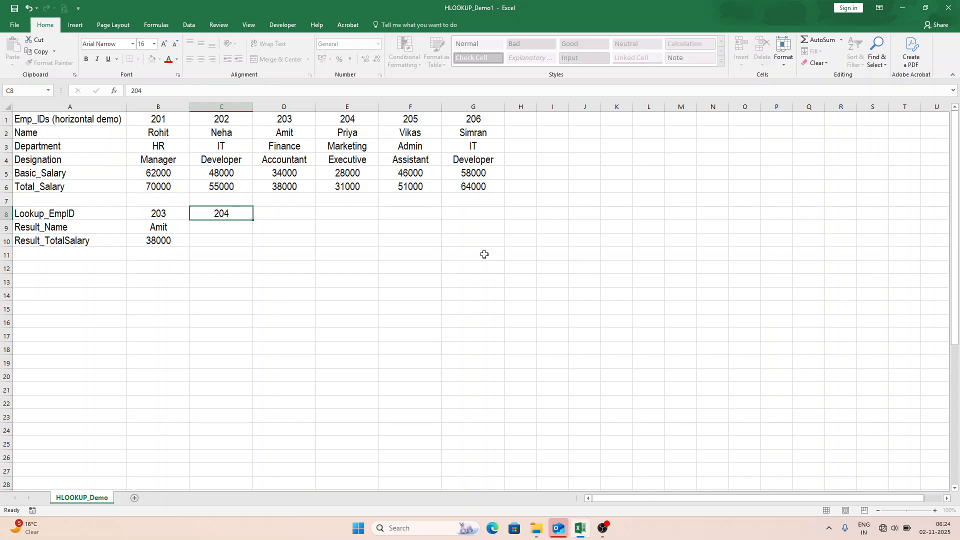
pyautogui.press('Tab')
pyautogui.write('205')
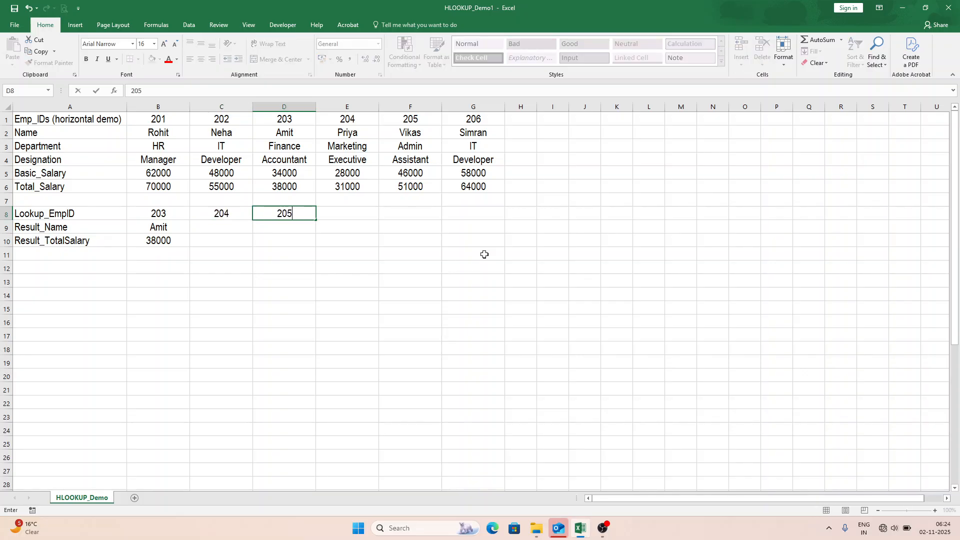
pyautogui.press('Tab')
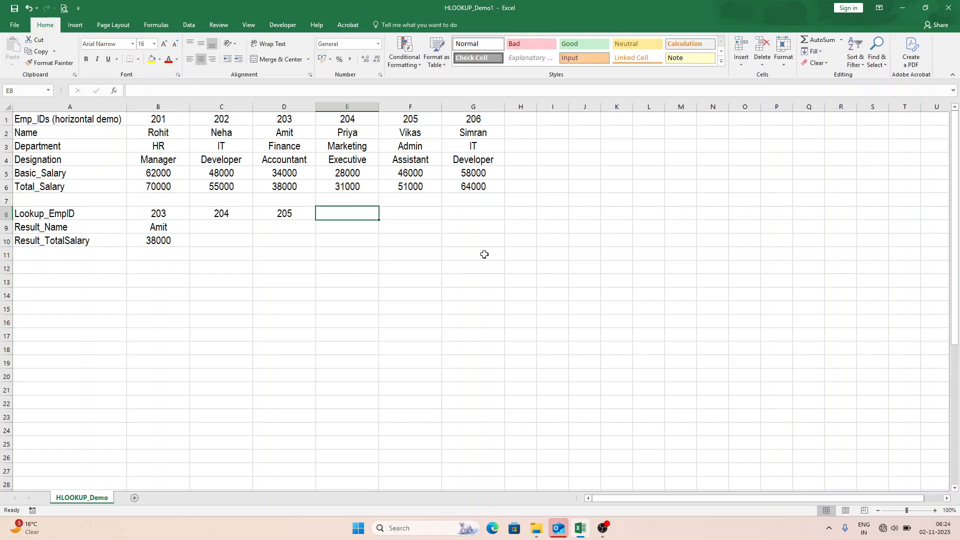
pyautogui.write('206')
pyautogui.press('Return')
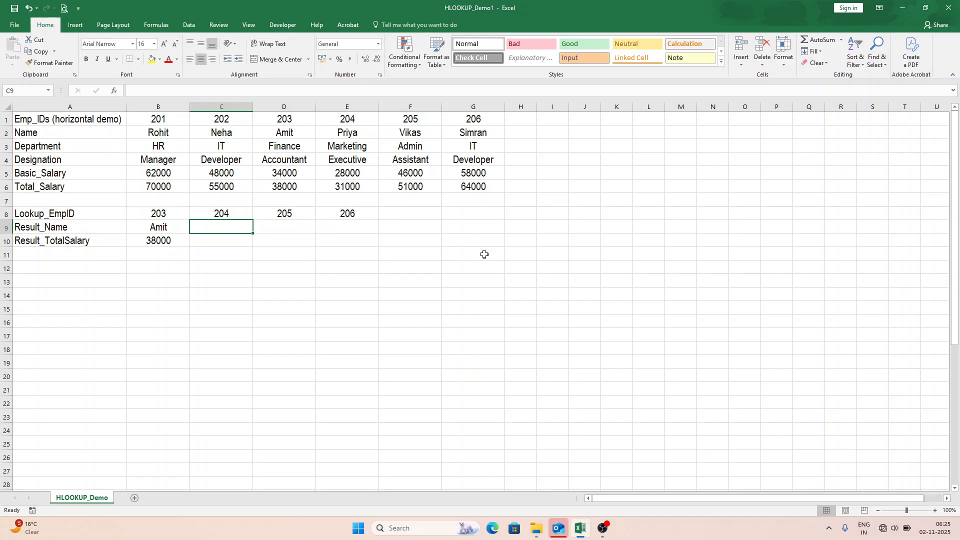
# Step: Start an HLOOKUP in C9 through the function arguments form, with lookup value C8 and the absolute table array $B$1:$G$6
pyautogui.write('=hloo')
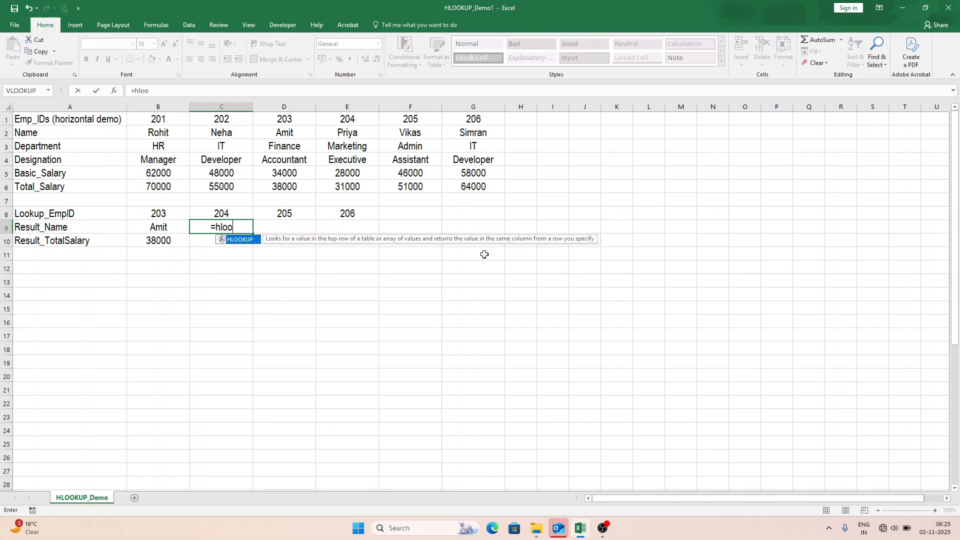
pyautogui.press('Tab')
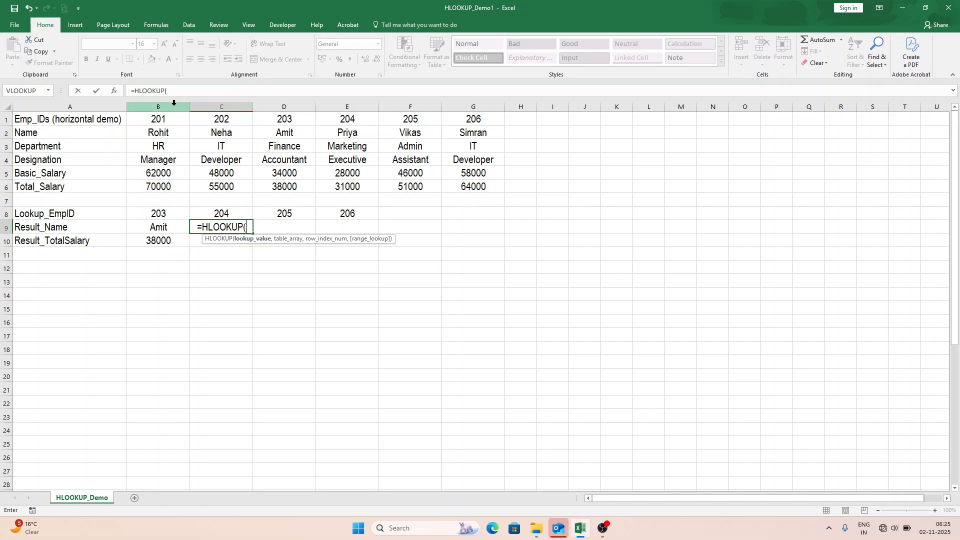
pyautogui.click(114, 90)
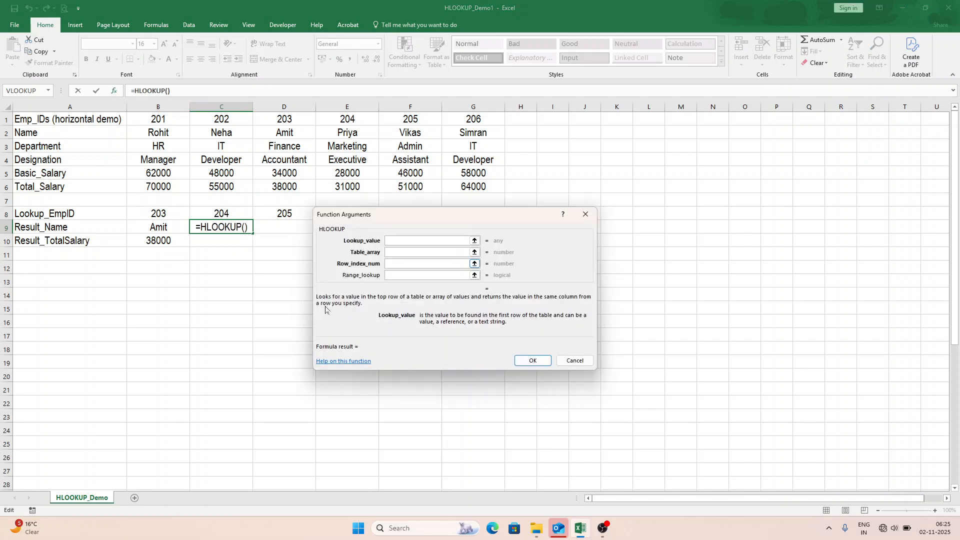
pyautogui.click(230, 212)
pyautogui.press('Tab')
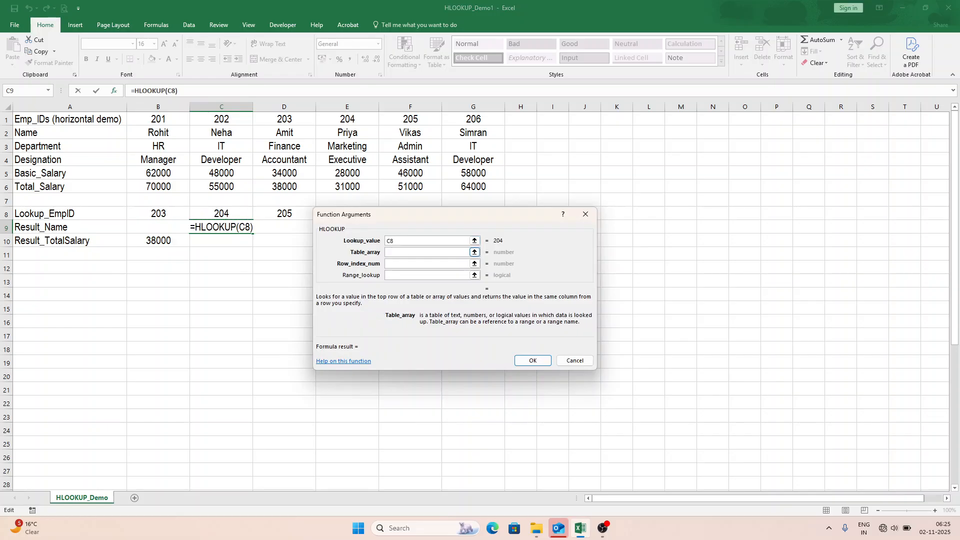
pyautogui.moveTo(155, 122); pyautogui.dragTo(473, 193)
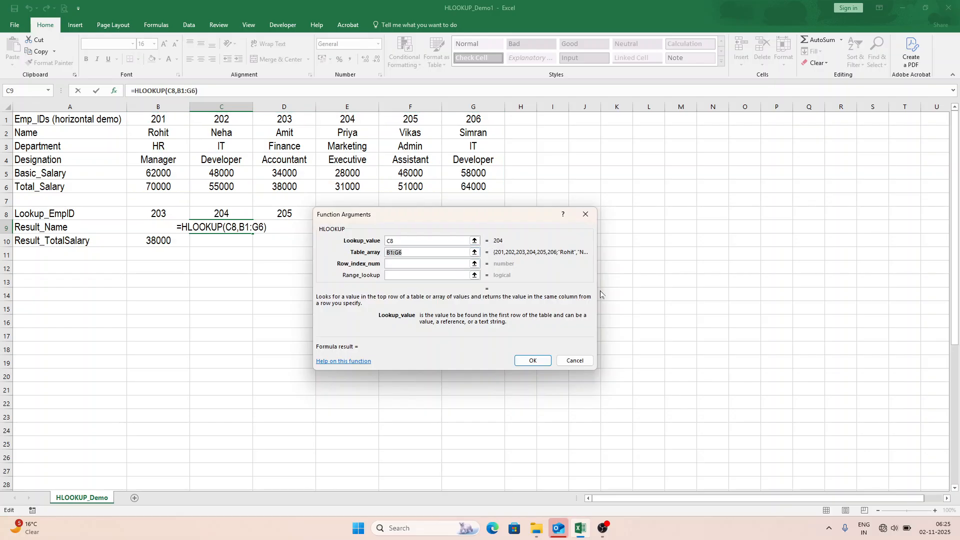
pyautogui.press('F4')
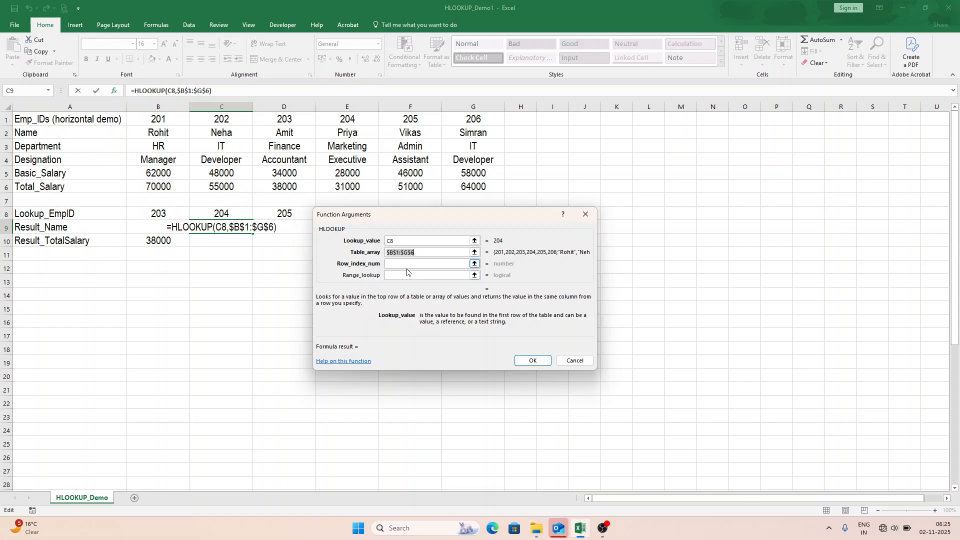
# Step: Complete the C9 formula with row index number 2 and range lookup FALSE, and fill it across to E9
pyautogui.press('Tab')
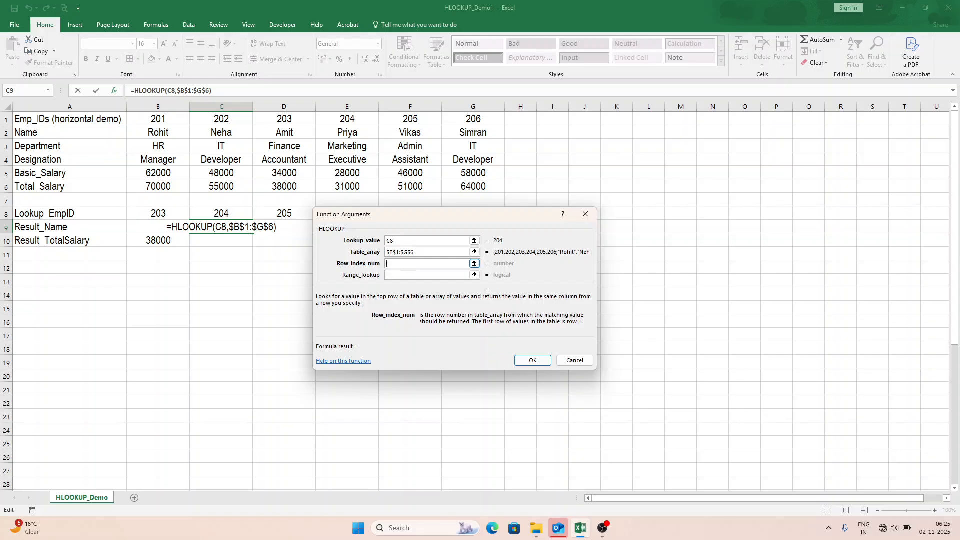
pyautogui.write('2')
pyautogui.press('Tab')
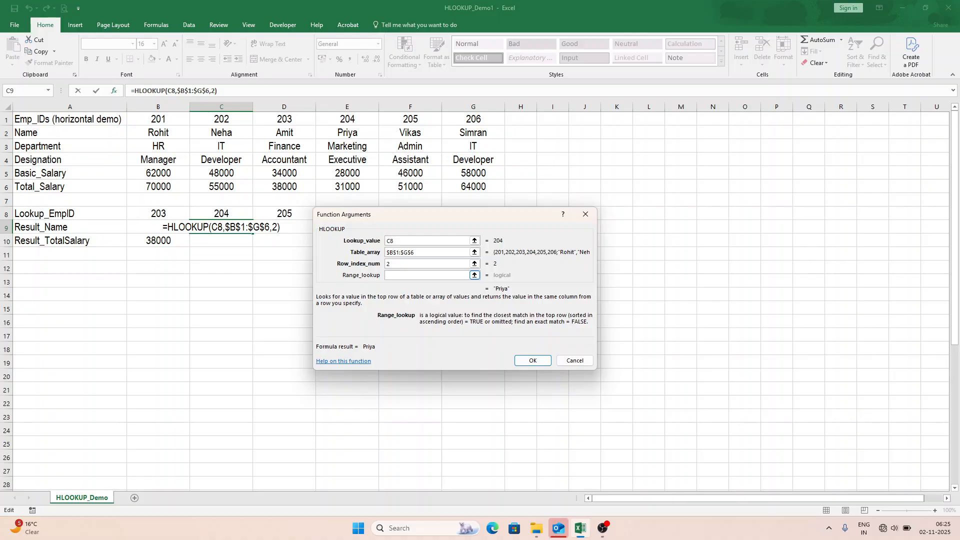
pyautogui.write('false')
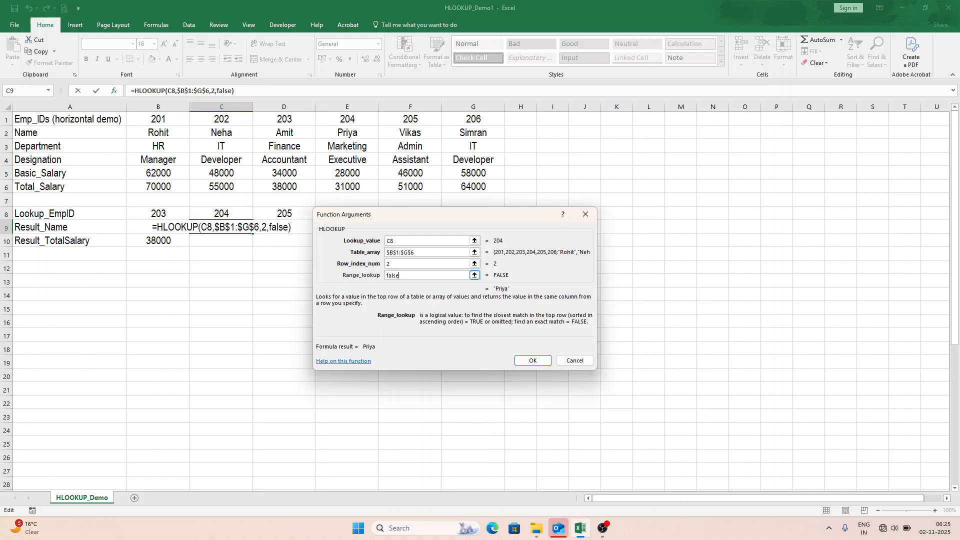
pyautogui.press('Return')
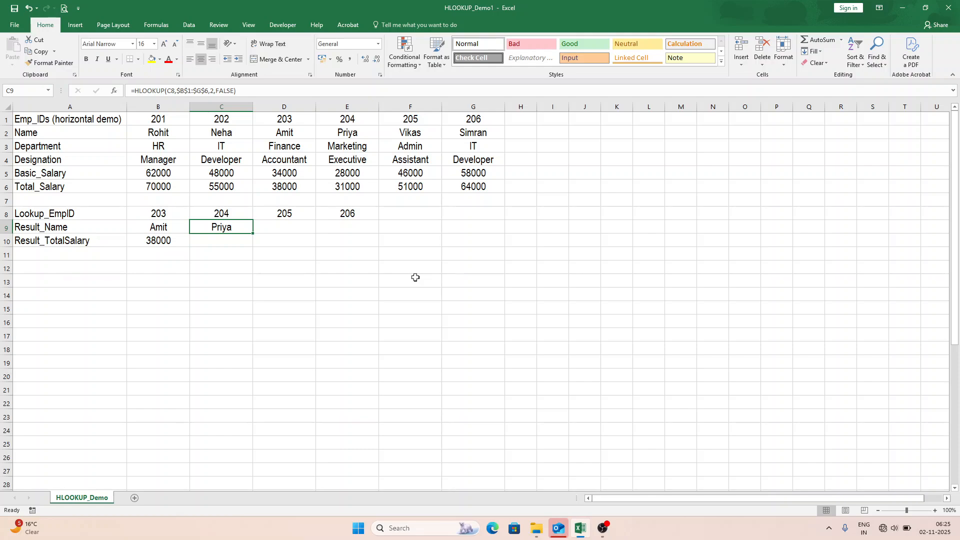
pyautogui.moveTo(253, 233); pyautogui.dragTo(353, 242)
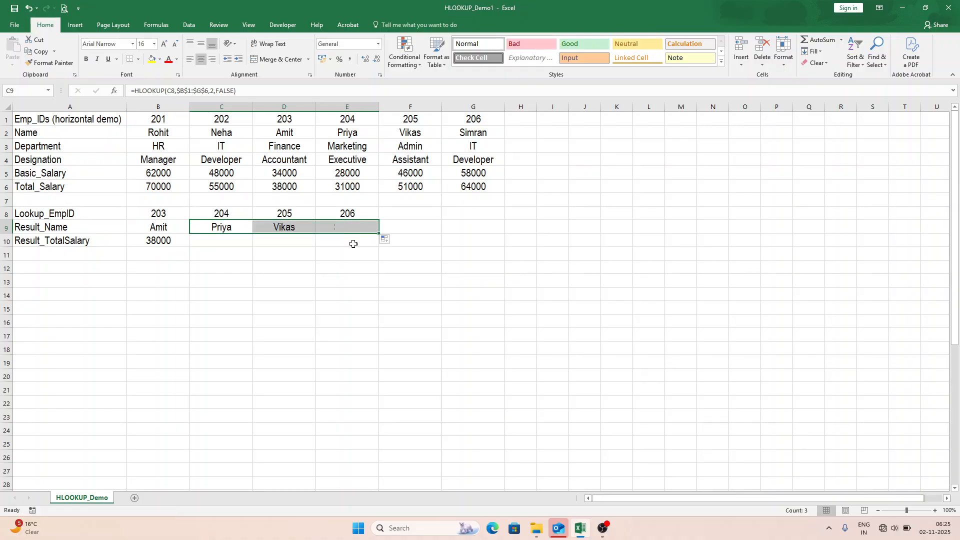
pyautogui.click(337, 270)
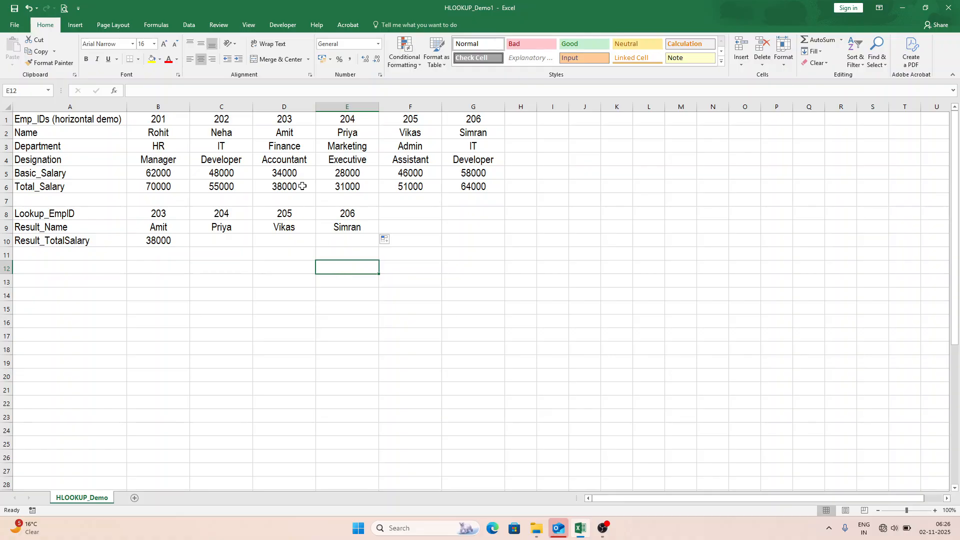
# Step: Enter the error value #N/A in the empty cell D16 as an example
pyautogui.click(304, 327)
pyautogui.write('#')
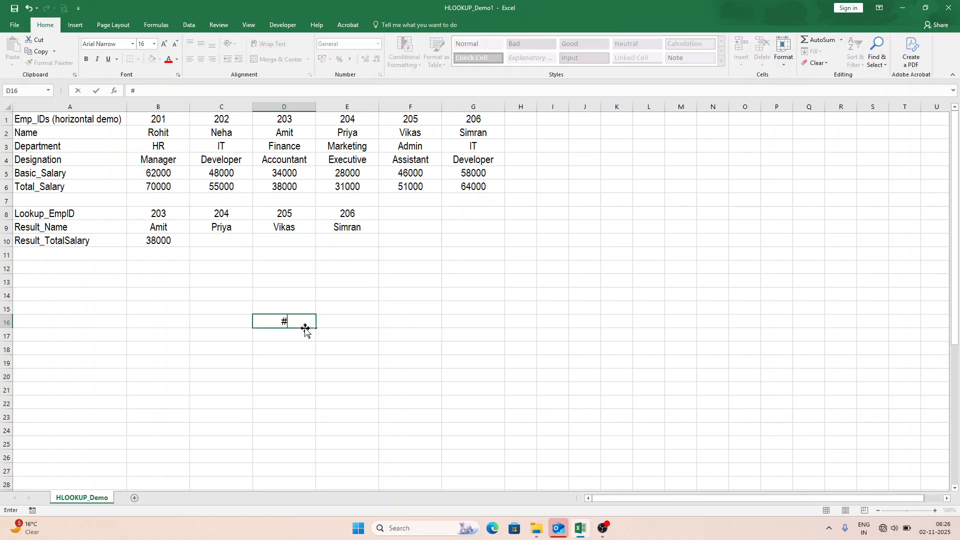
pyautogui.write('N/A')
pyautogui.hotkey('ctrl', 'Return')
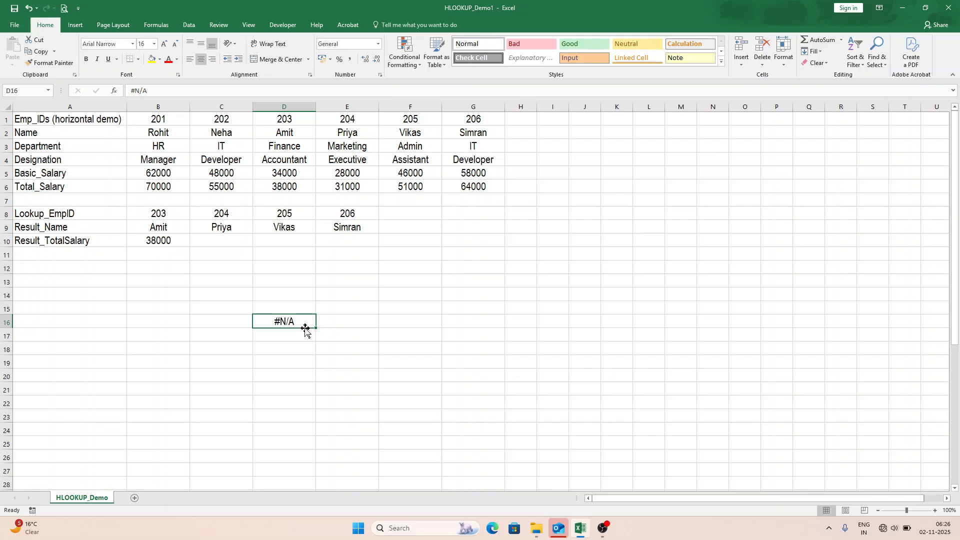